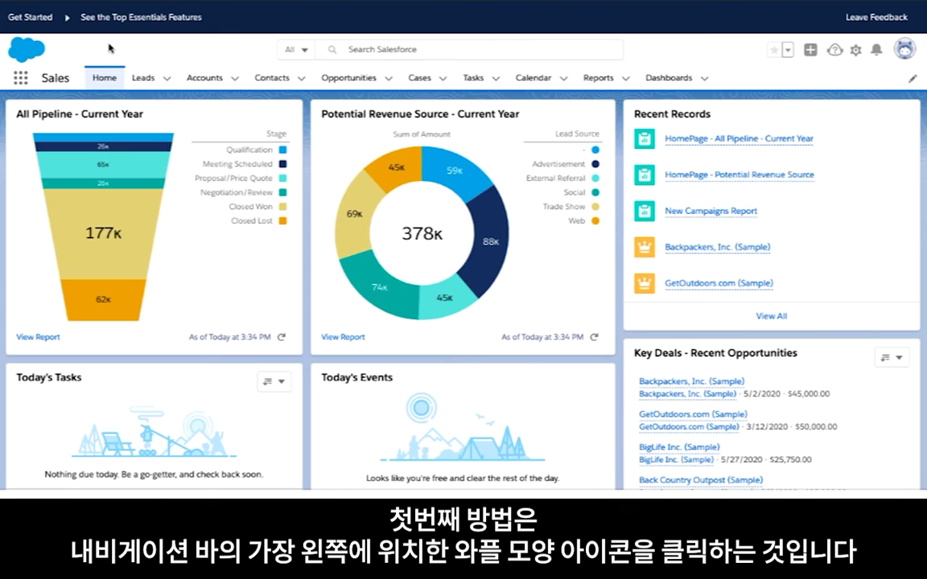
- Find Campaigns in the App Launcher and open it
left_click(20, 78)
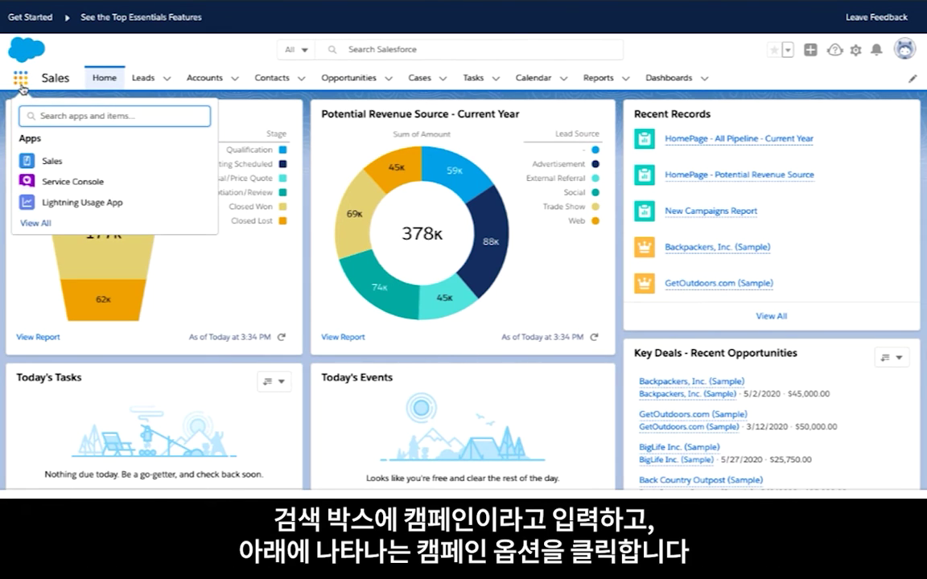
type("Campaigns")
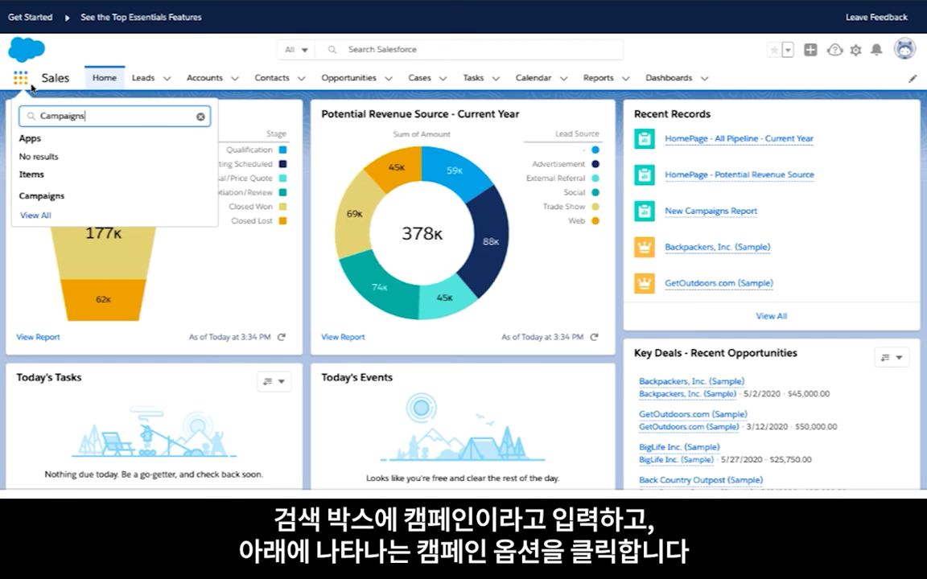
left_click(44, 197)
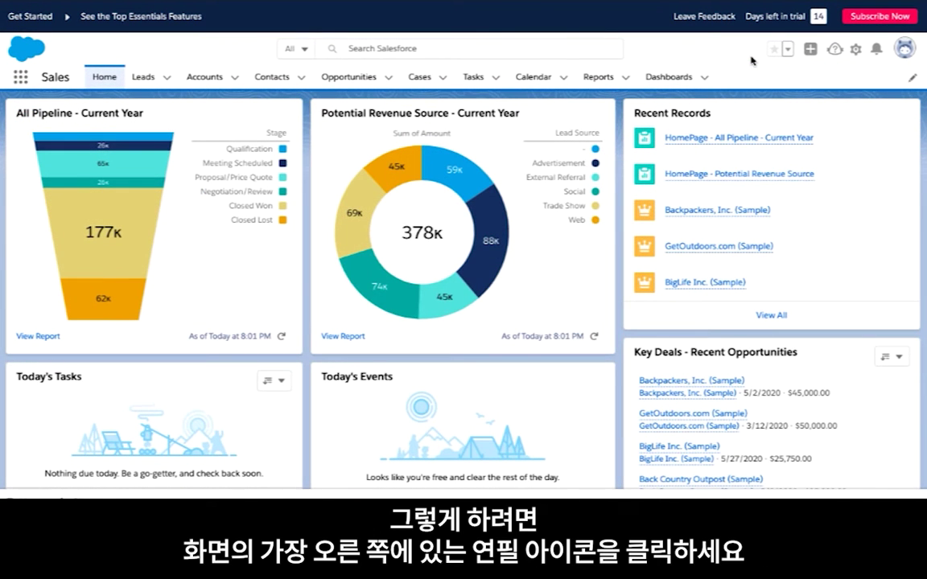
- Add Campaigns from All items to the Sales navigation bar and save it
left_click(910, 78)
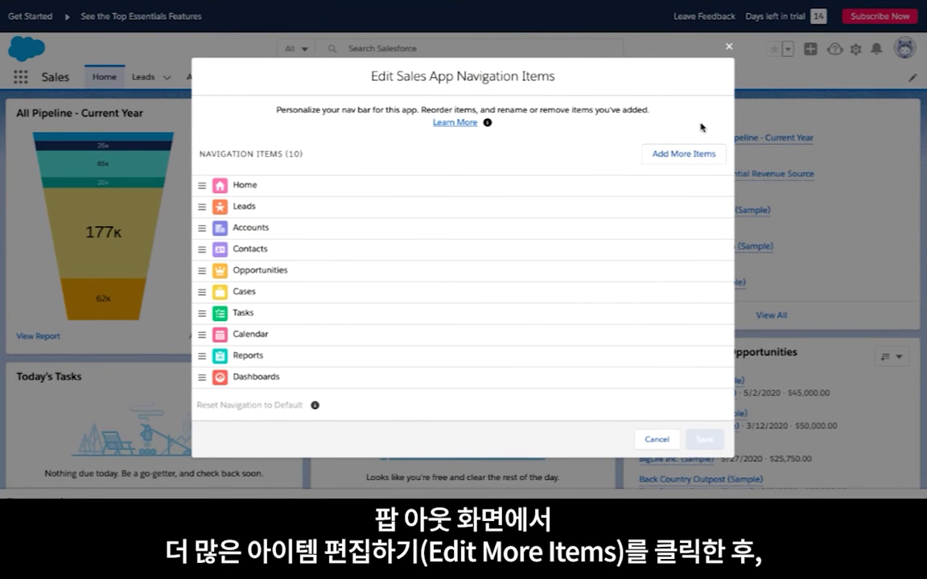
left_click(683, 158)
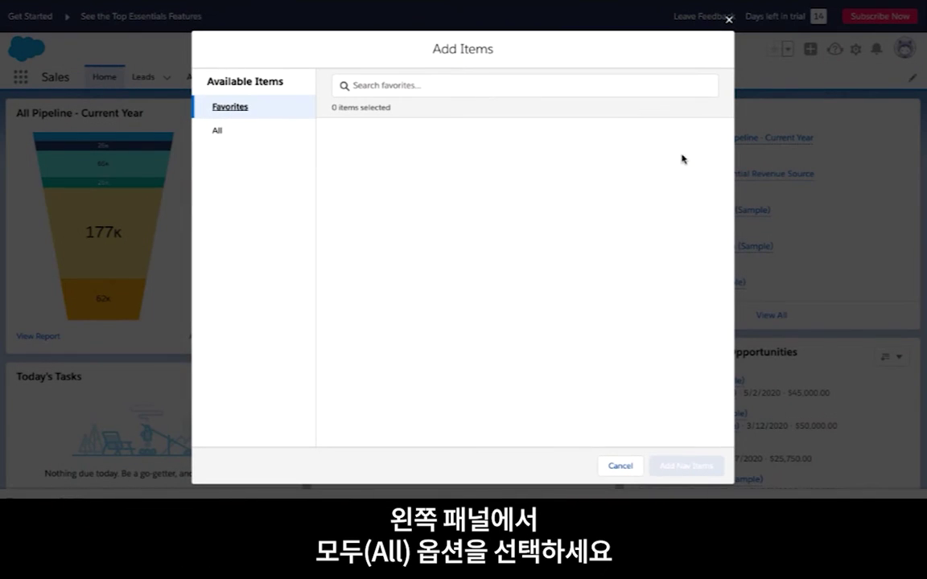
left_click(247, 131)
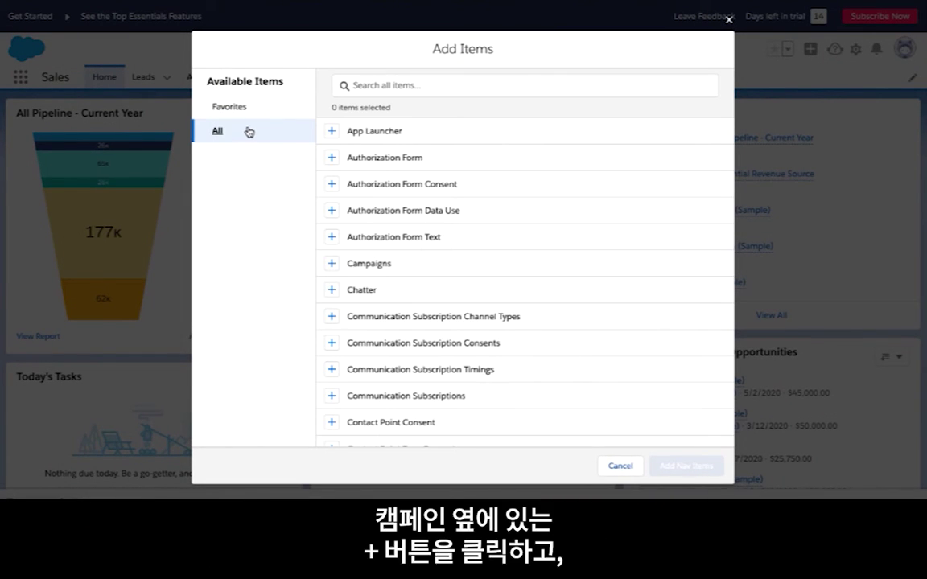
left_click(332, 264)
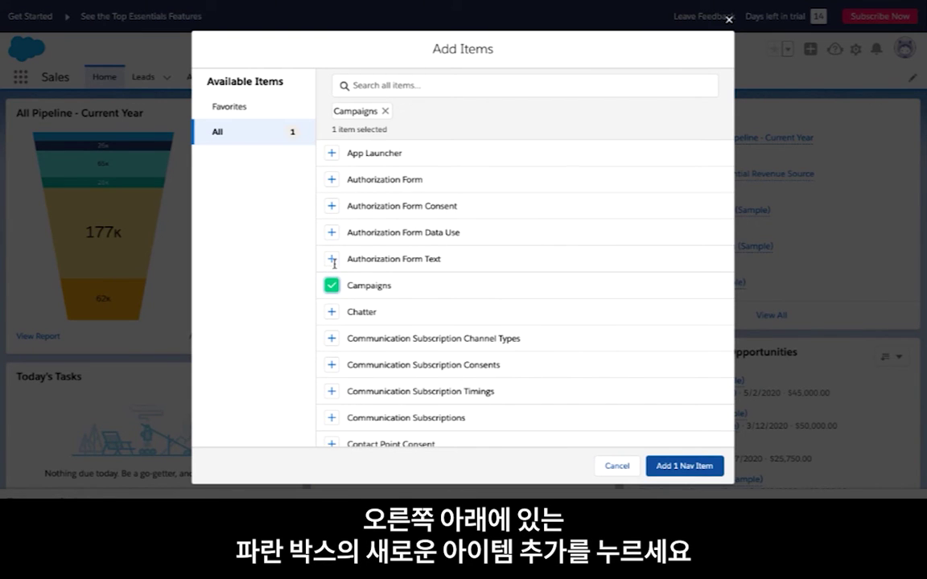
left_click(665, 470)
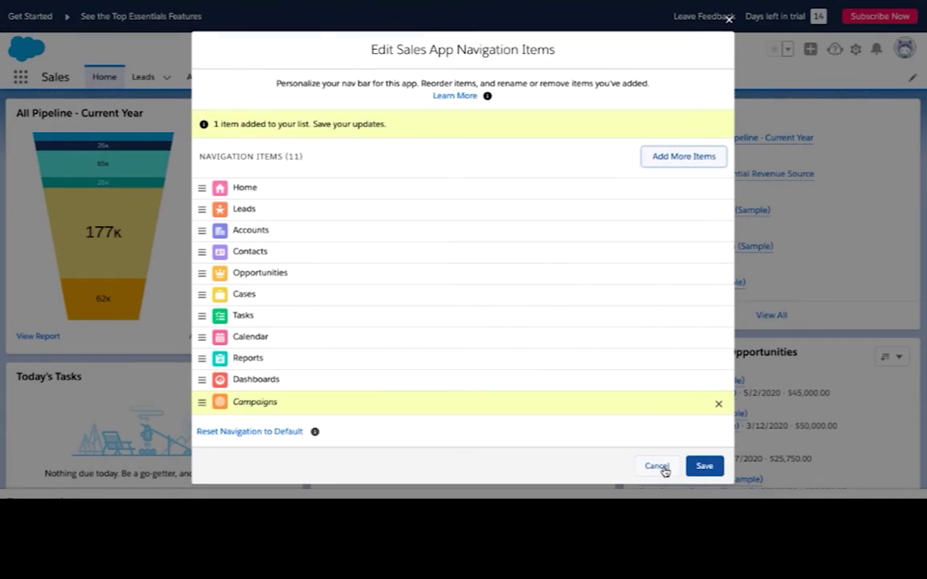
left_click(704, 467)
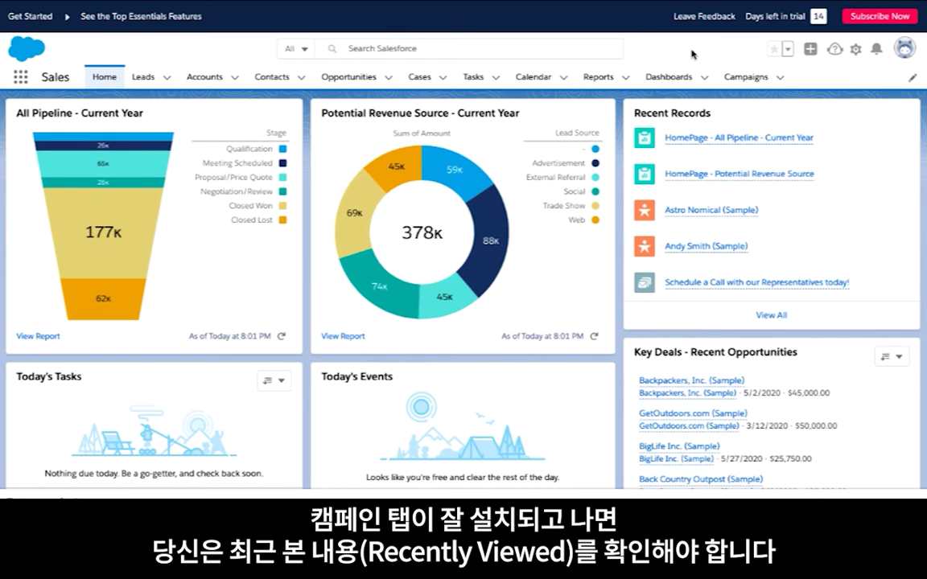
- Open Campaigns, switch to the All Active Campaigns list view, and pin it as default
left_click(757, 80)
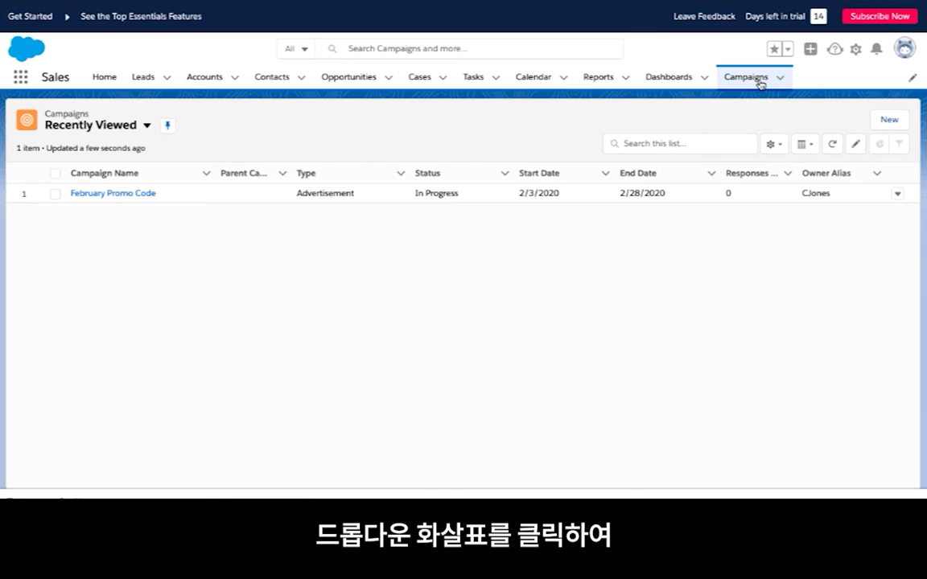
left_click(145, 127)
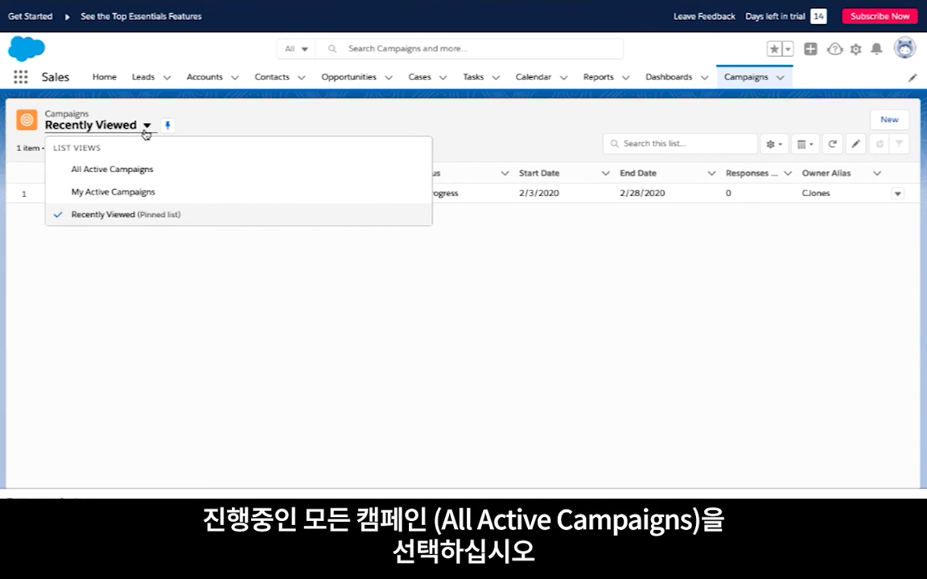
left_click(170, 171)
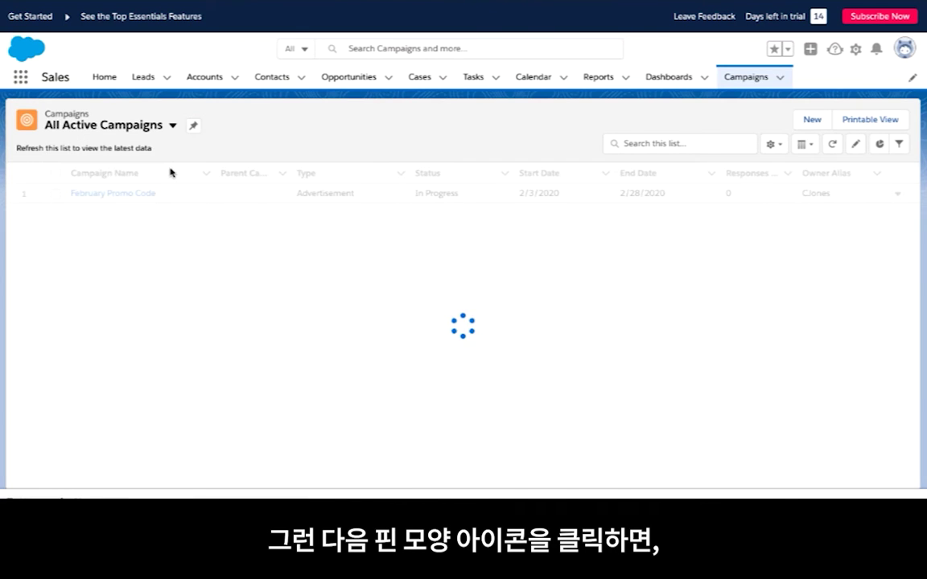
left_click(193, 128)
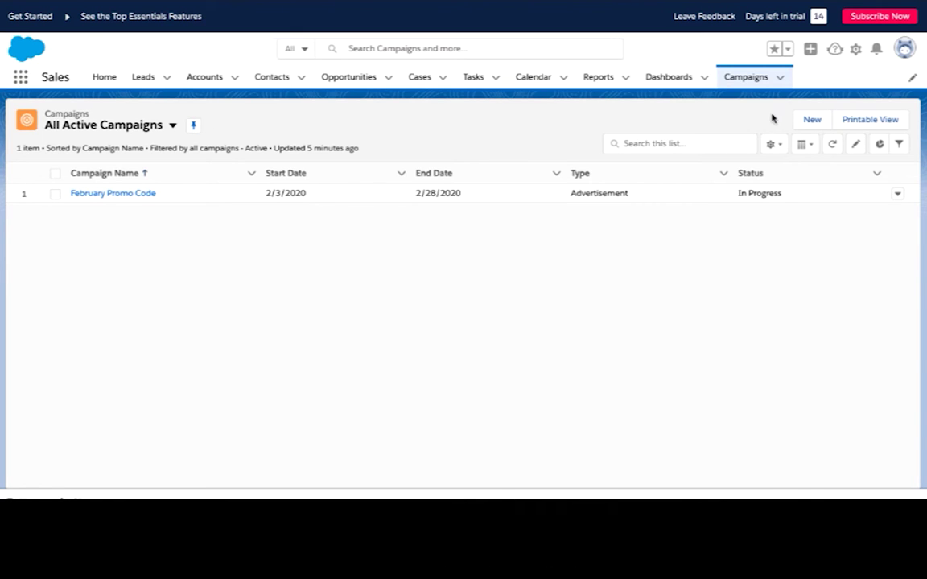
- Create and save the campaign 'March Open Leads Discount Email', status Planned, start date 2/28/2020
left_click(801, 122)
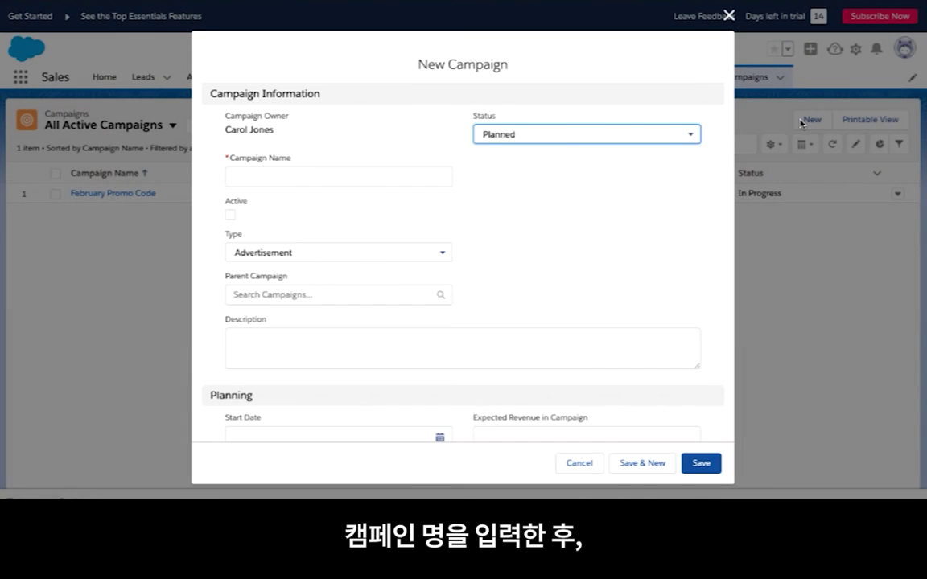
left_click(355, 176)
type("March Open Leads Discount Email")
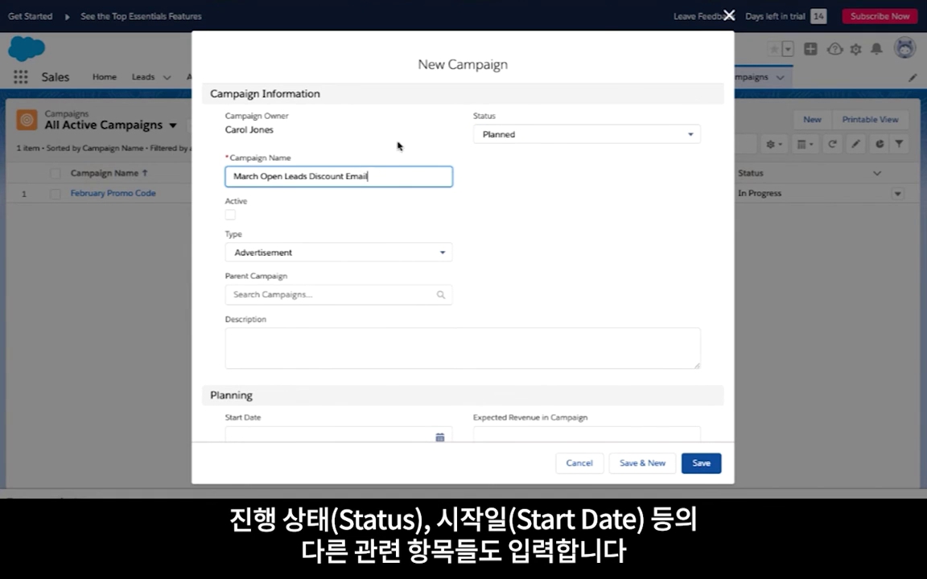
left_click(555, 135)
left_click(555, 138)
scroll(554, 138, "down", 3)
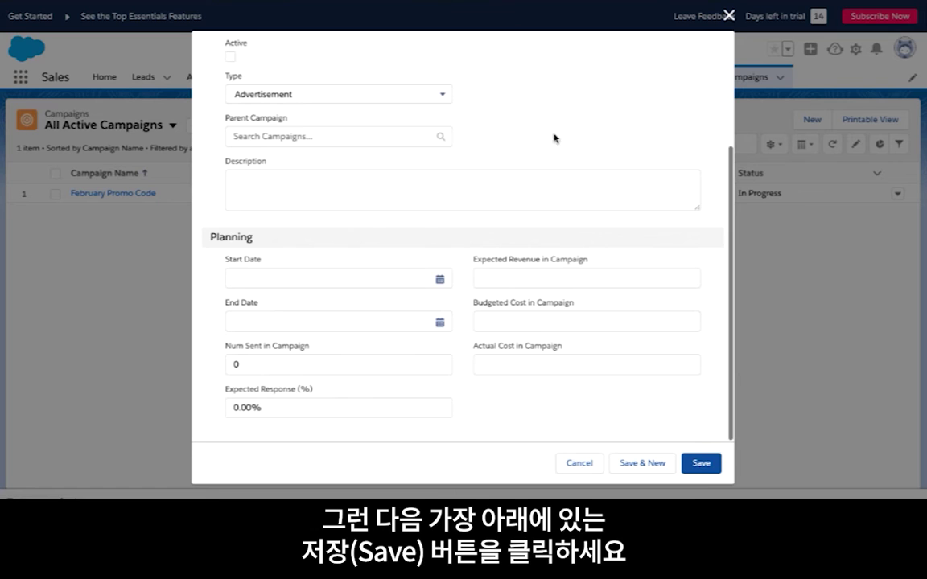
left_click(439, 280)
left_click(368, 375)
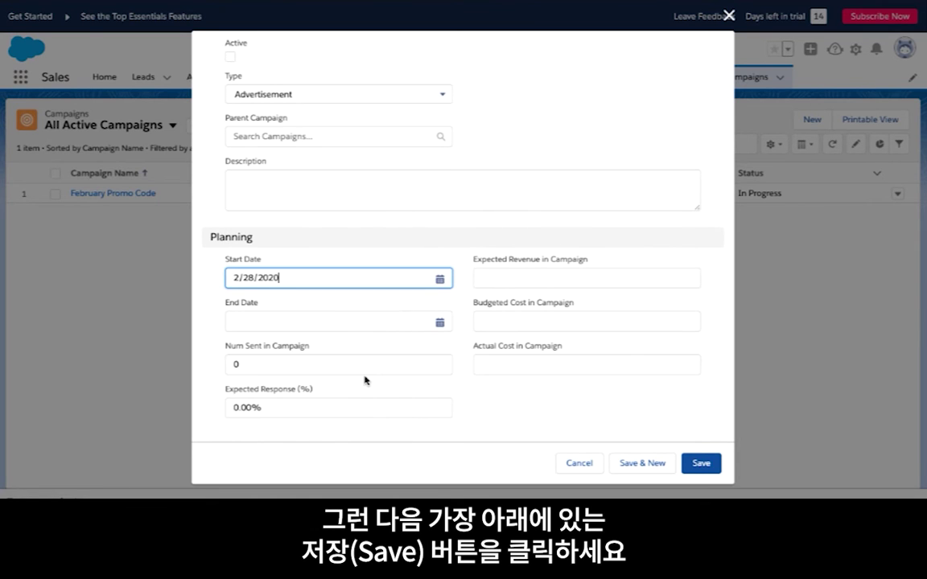
left_click(700, 465)
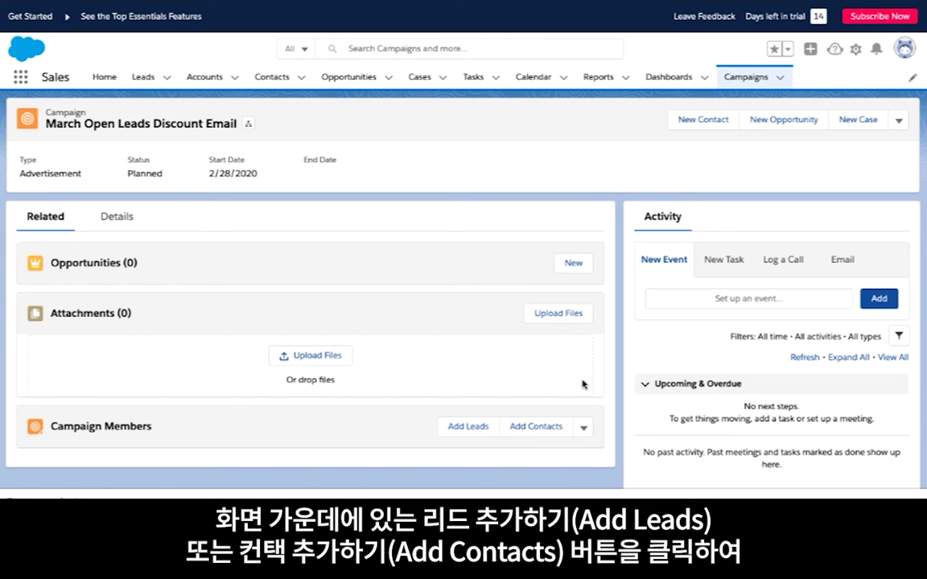
- Select the first three leads in the Add Leads table
left_click(465, 431)
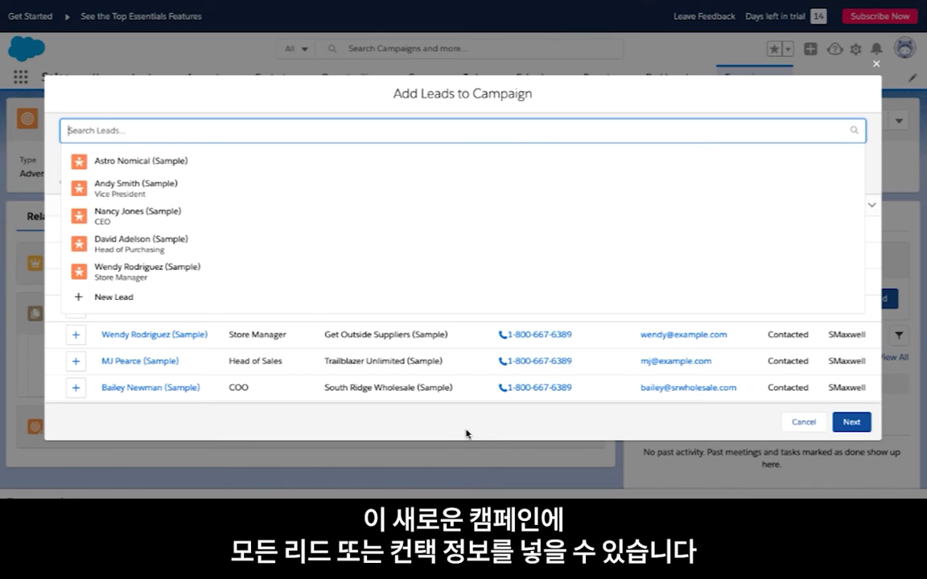
left_click(466, 434)
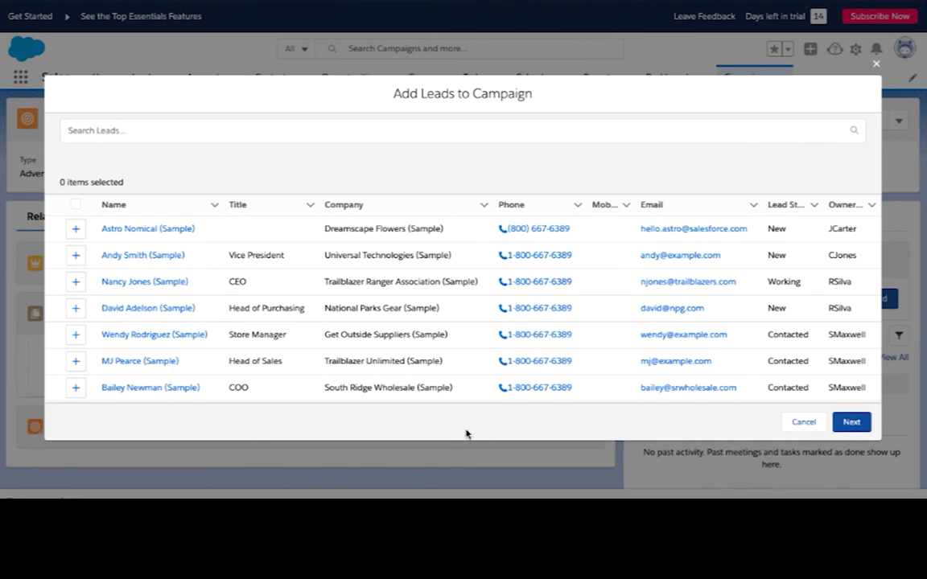
left_click(76, 230)
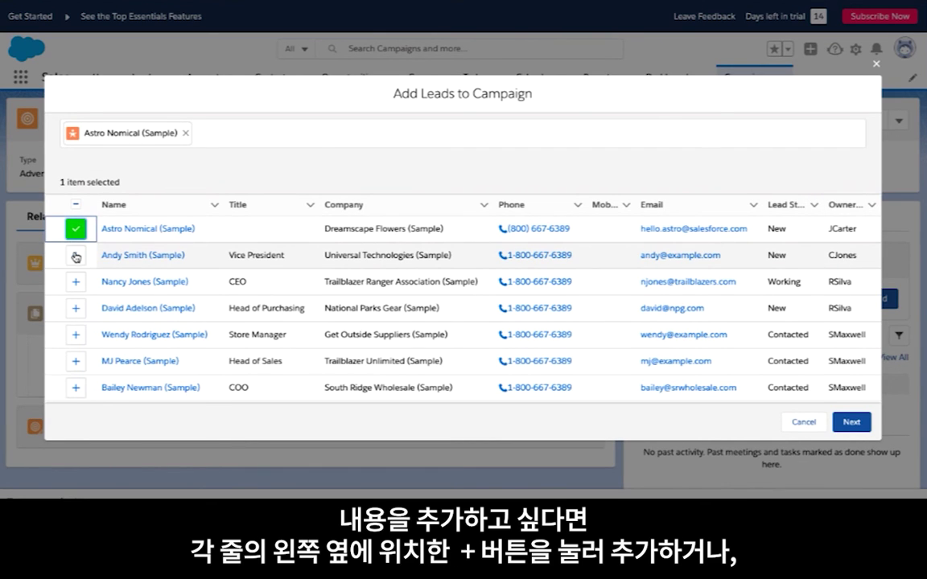
left_click(76, 256)
left_click(75, 281)
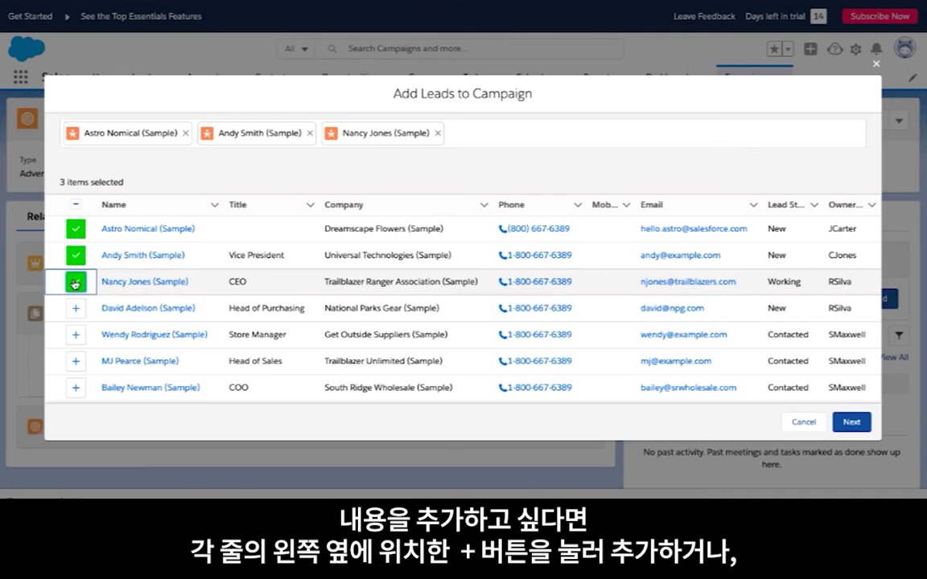
left_click(482, 134)
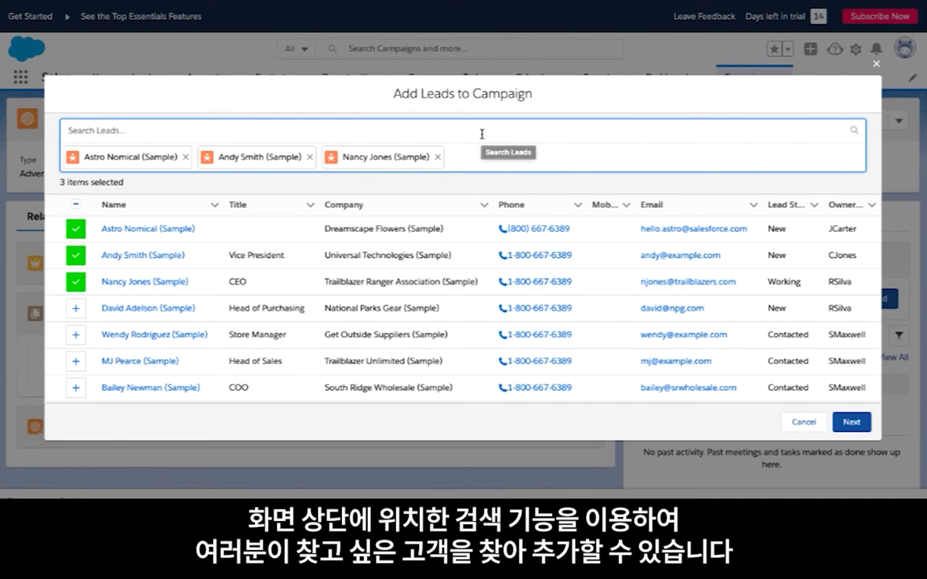
left_click(455, 188)
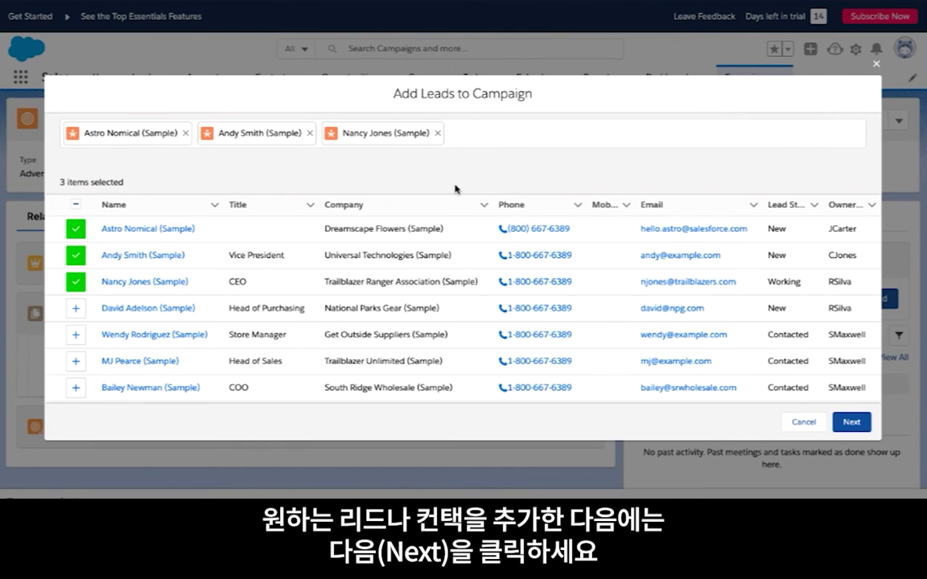
- Add the three selected leads to the campaign with member status Sent
left_click(851, 422)
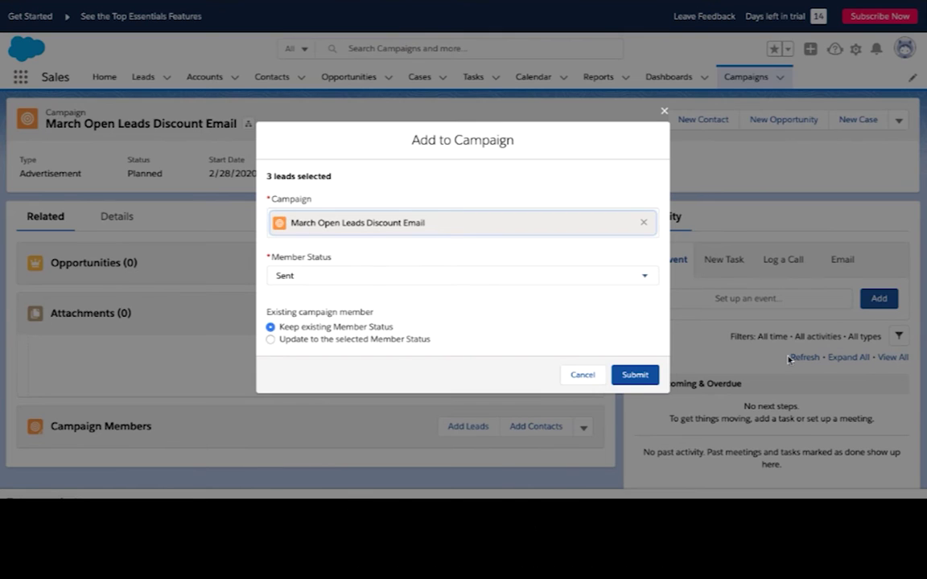
left_click(640, 275)
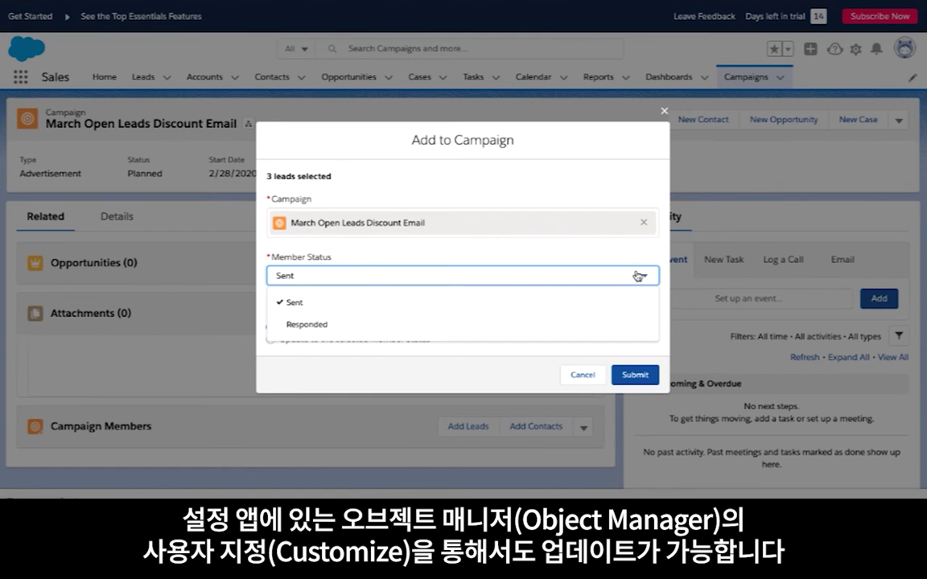
left_click(640, 276)
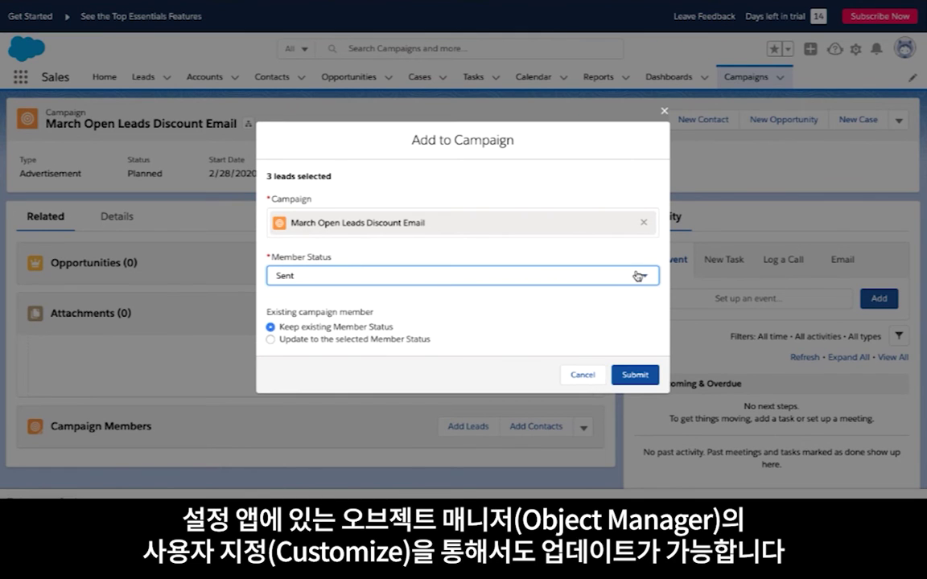
left_click(637, 375)
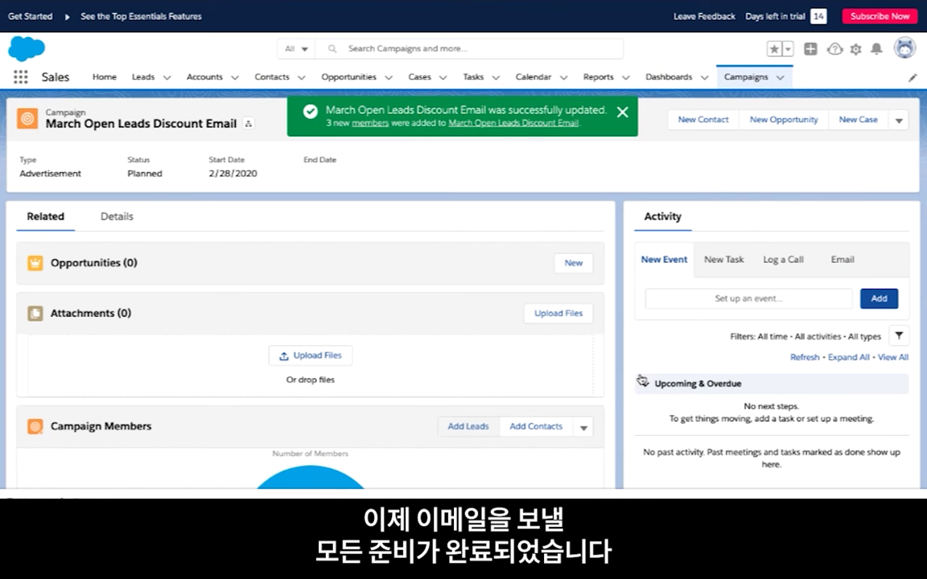
- Start a Send List Email to campaign members and insert the Open Leads Follow-up Email template
scroll(640, 378, "down", 5)
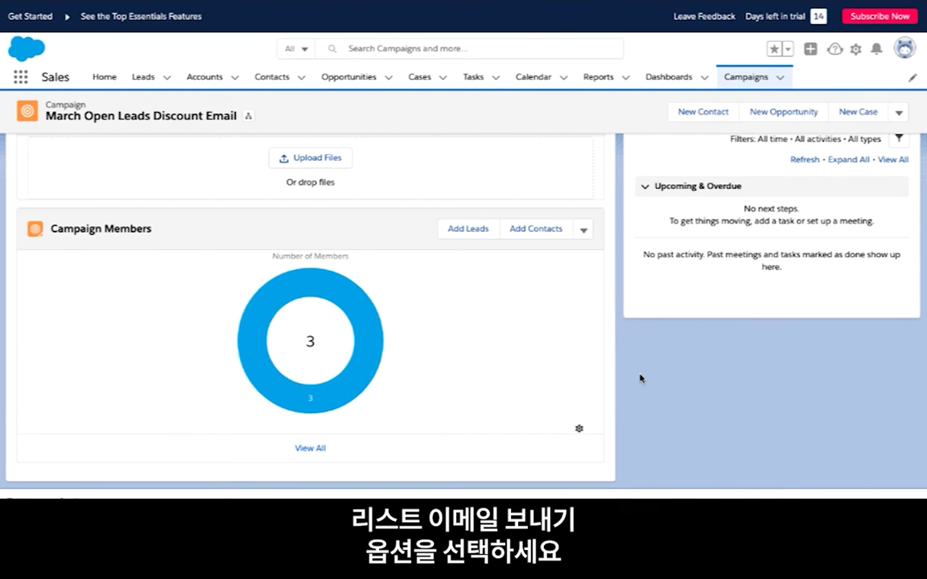
left_click(583, 232)
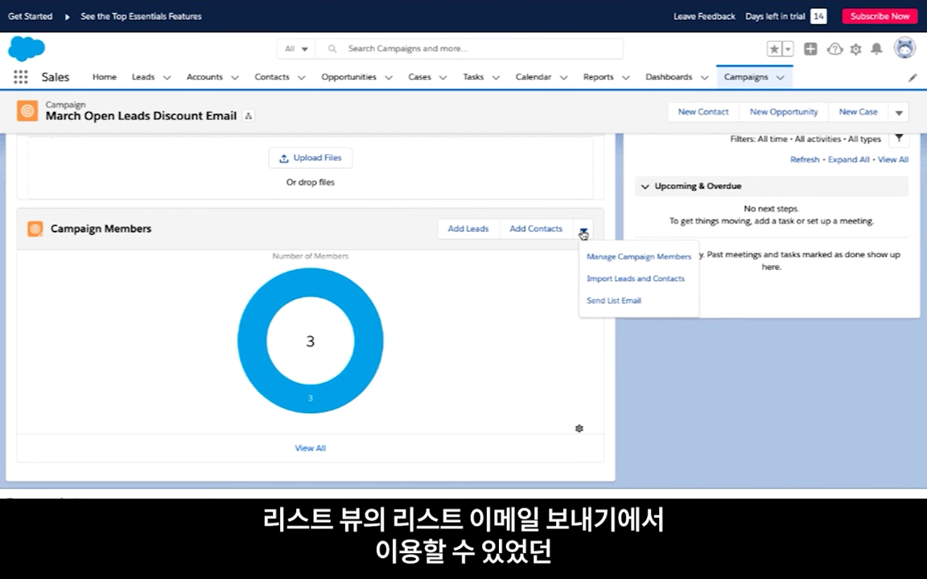
left_click(655, 302)
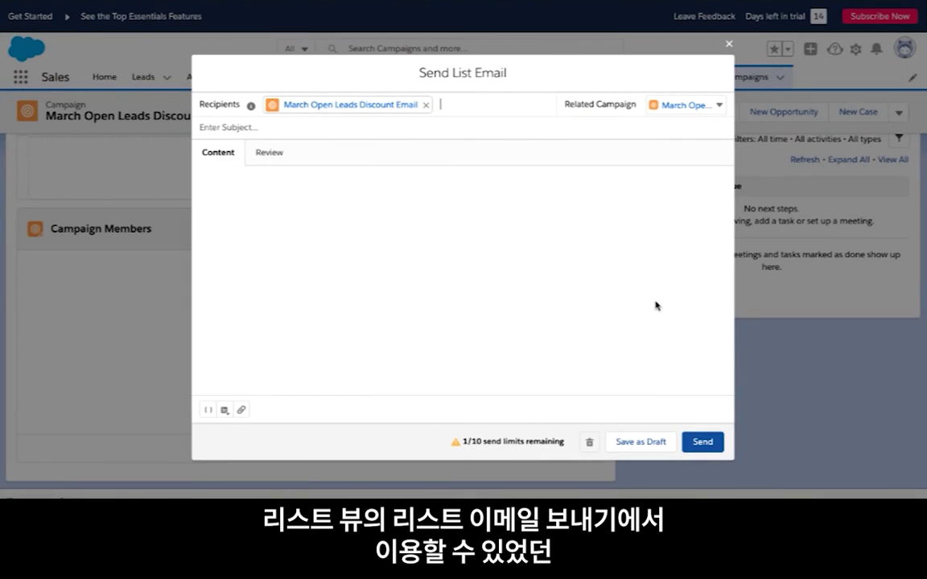
left_click(442, 125)
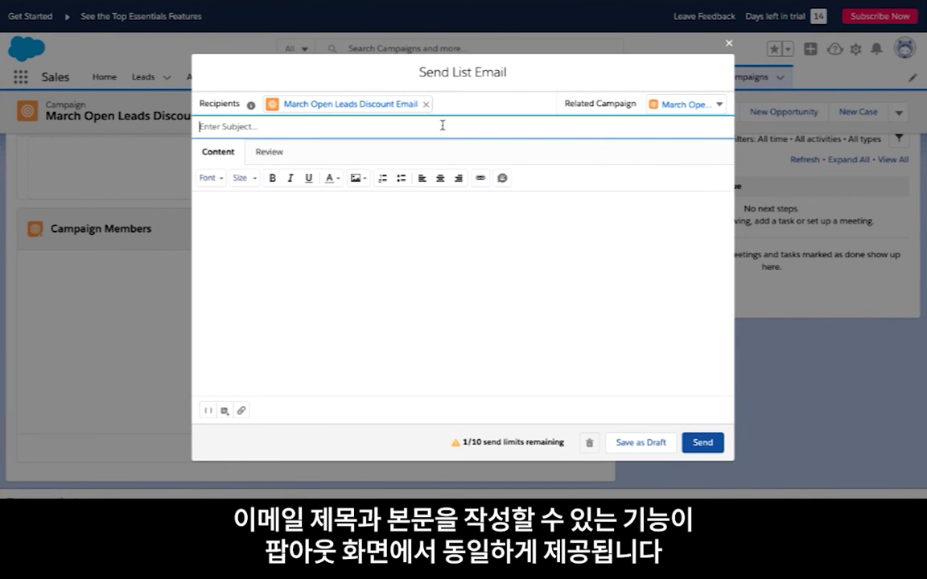
left_click(266, 207)
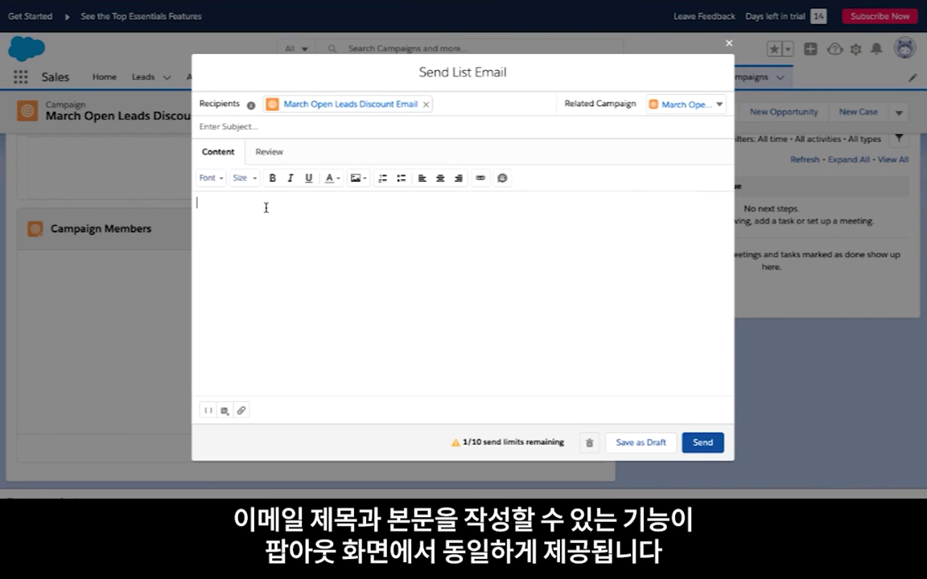
left_click(225, 410)
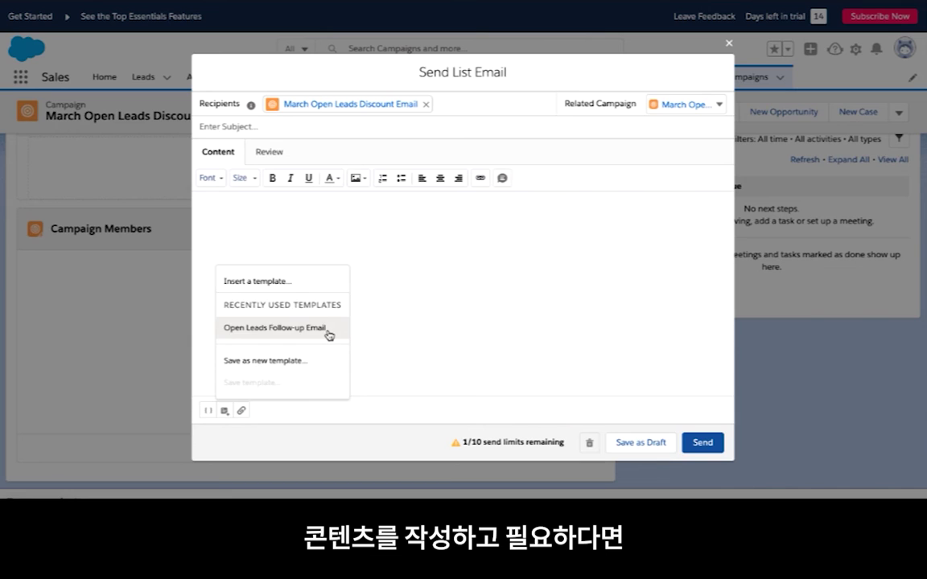
left_click(275, 327)
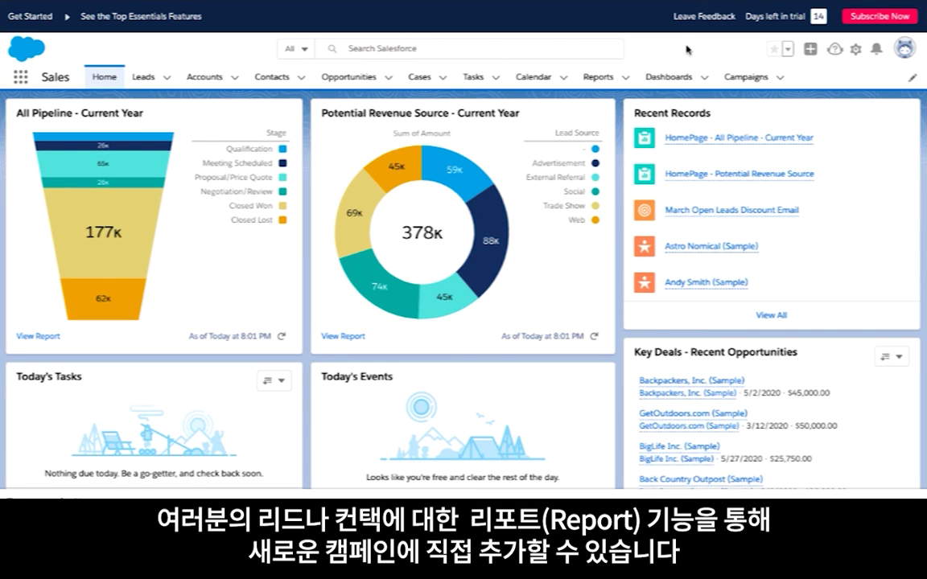
- Open the Leads Created by Month report from All Reports
left_click(596, 84)
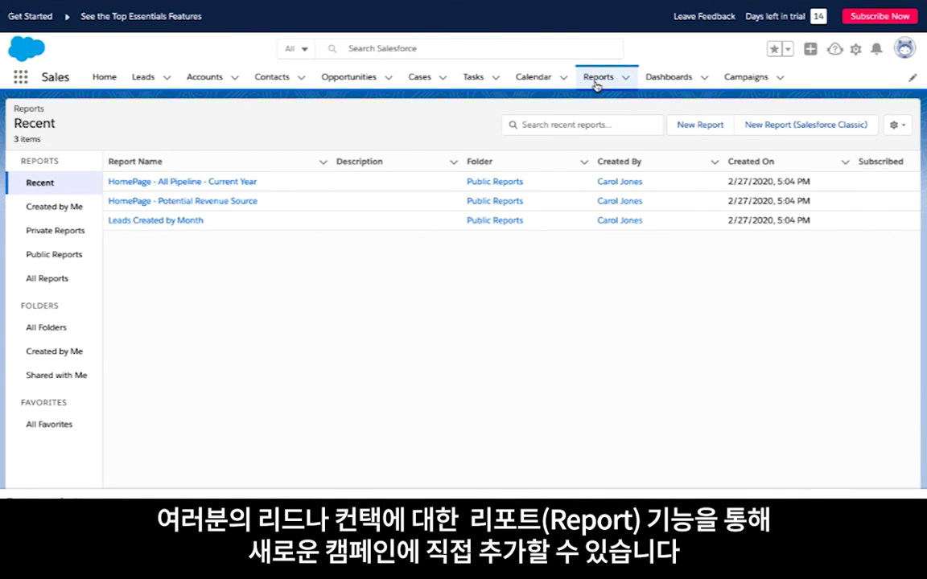
left_click(46, 286)
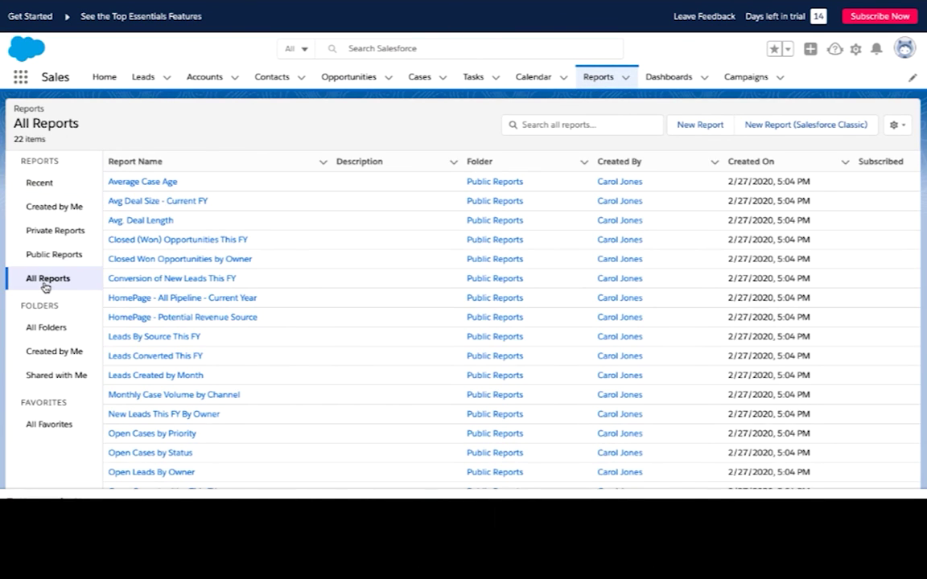
left_click(177, 375)
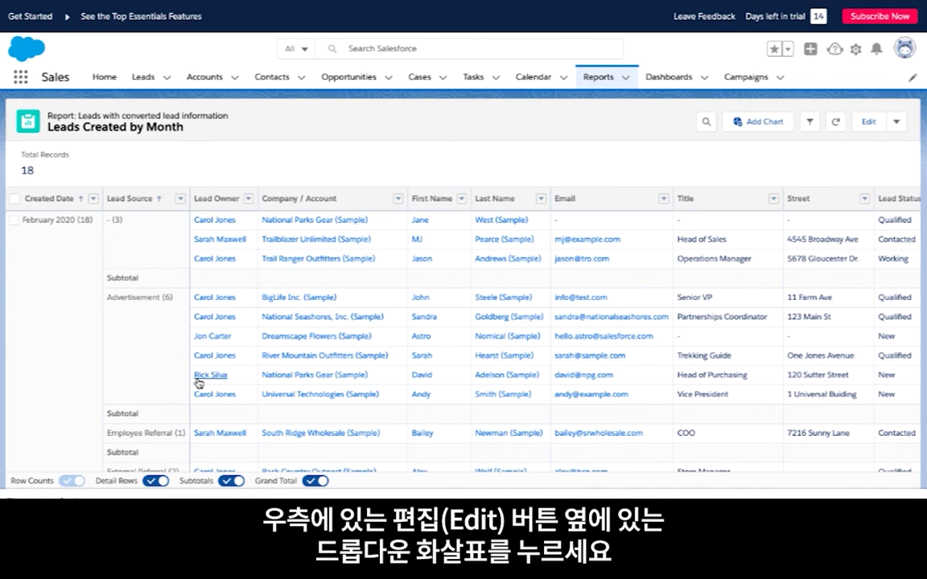
- Add the report's leads to a new campaign and begin entering its name
left_click(898, 123)
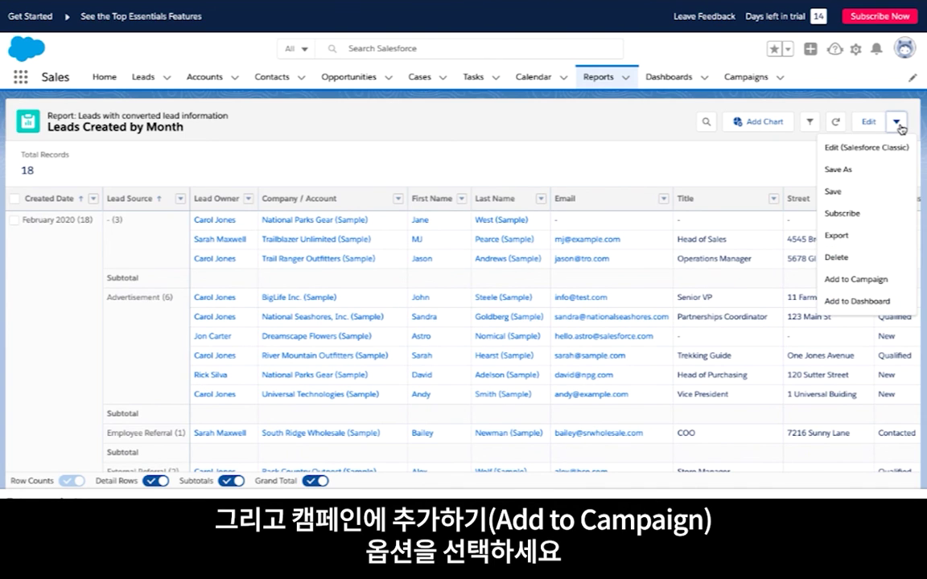
left_click(860, 282)
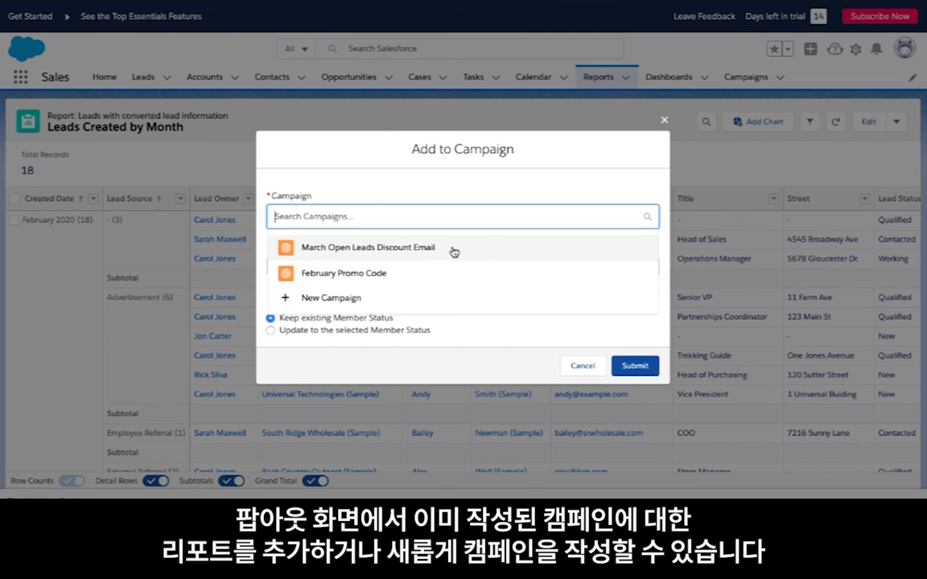
left_click(376, 299)
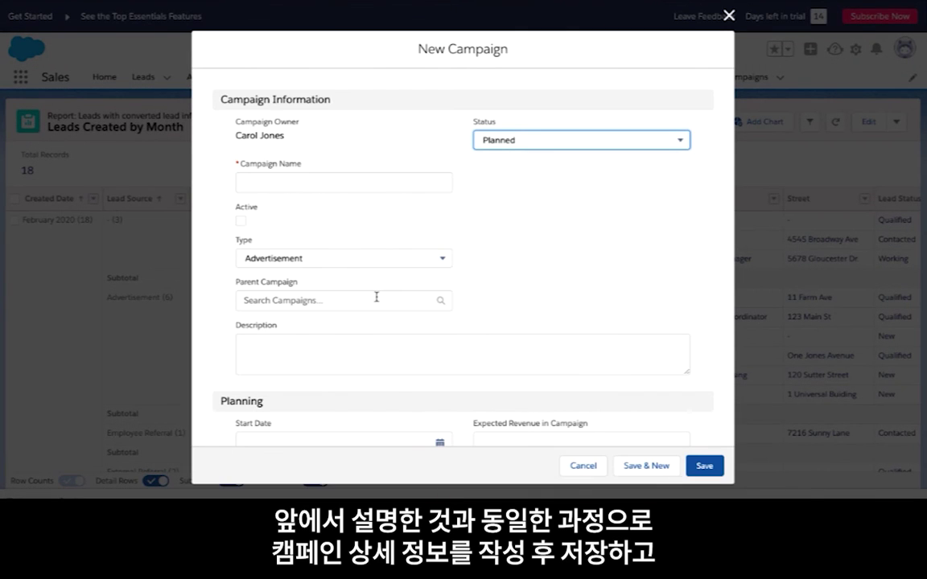
left_click(336, 185)
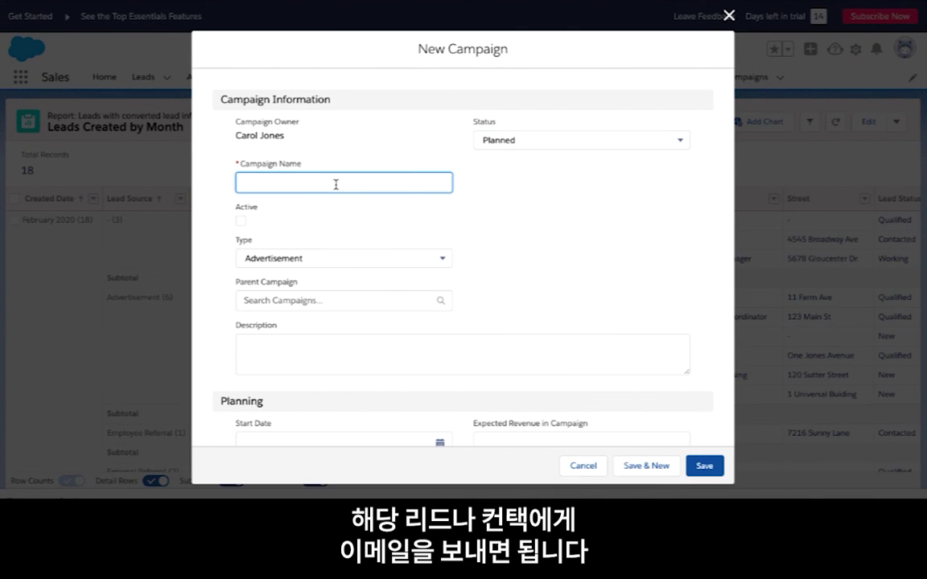